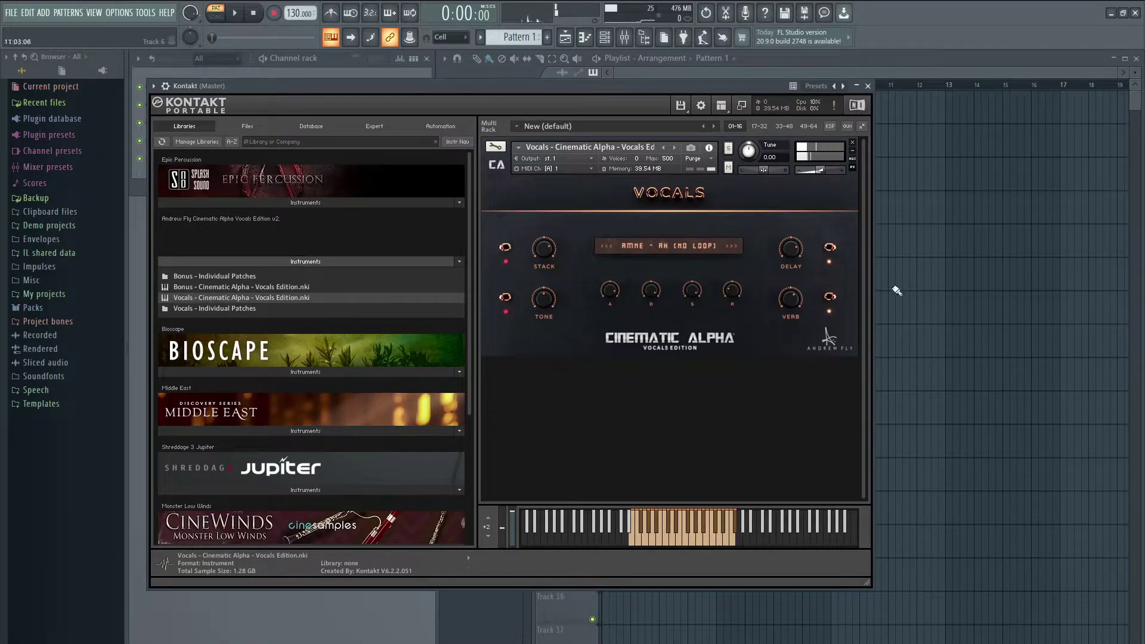
- Replace the loaded Vocals instrument with AMNE - Ah (No Loop) from Vocals - Individual Patches and audition a few notes
{"action": "left_click", "coordinate": [853, 145]}
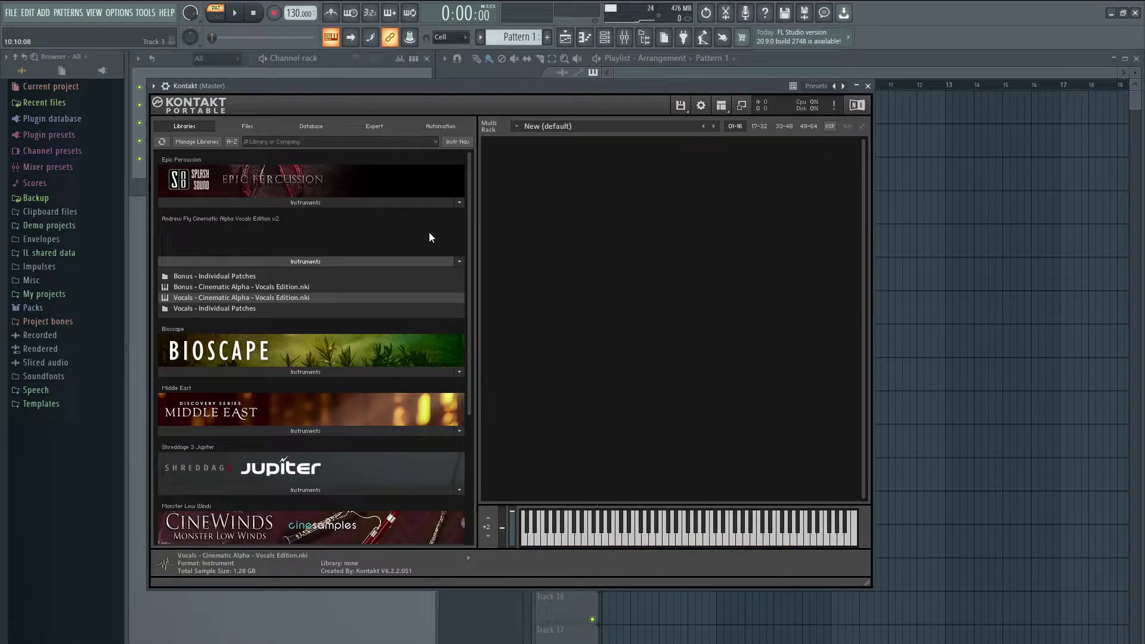
{"action": "double_click", "coordinate": [207, 309]}
{"action": "double_click", "coordinate": [214, 288]}
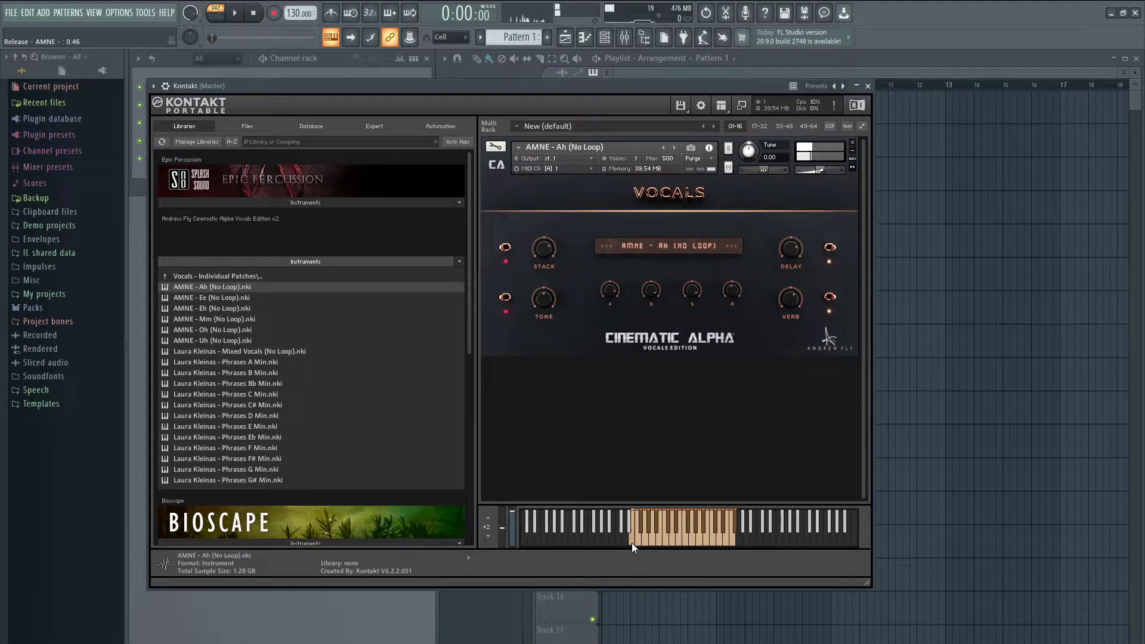
{"action": "left_click", "coordinate": [650, 533]}
{"action": "left_click", "coordinate": [719, 541]}
- Replace the loaded patch with AMNE - Ee (No Loop) and audition it on the virtual keyboard
{"action": "left_click", "coordinate": [852, 143]}
{"action": "left_click", "coordinate": [226, 298]}
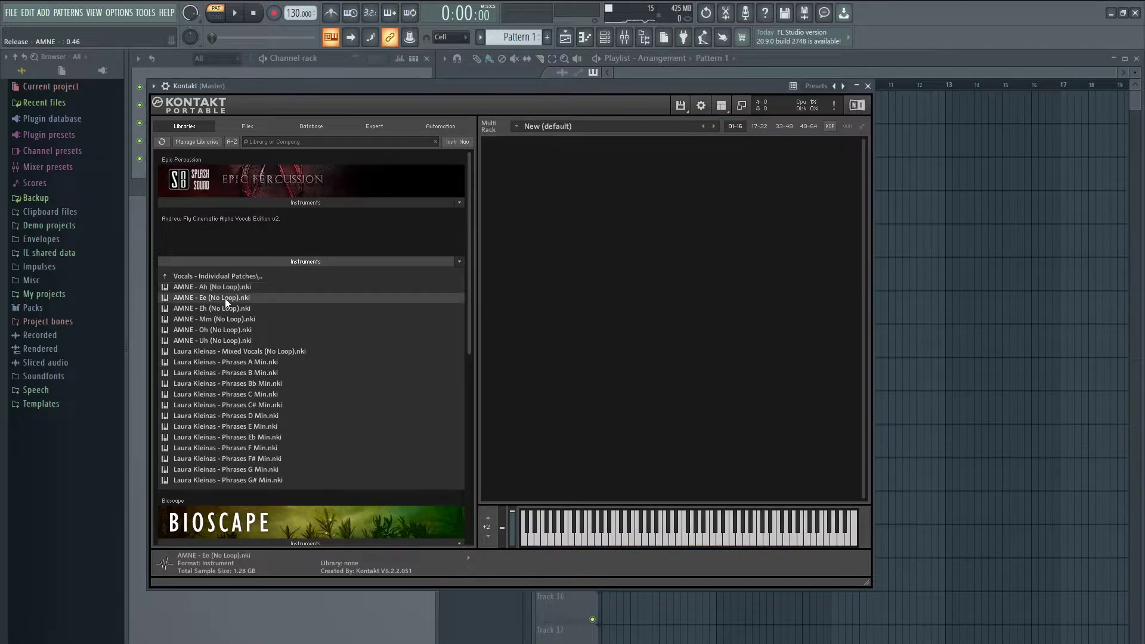
{"action": "left_click_drag", "start_coordinate": [663, 344], "coordinate": [663, 344]}
{"action": "left_click", "coordinate": [643, 526]}
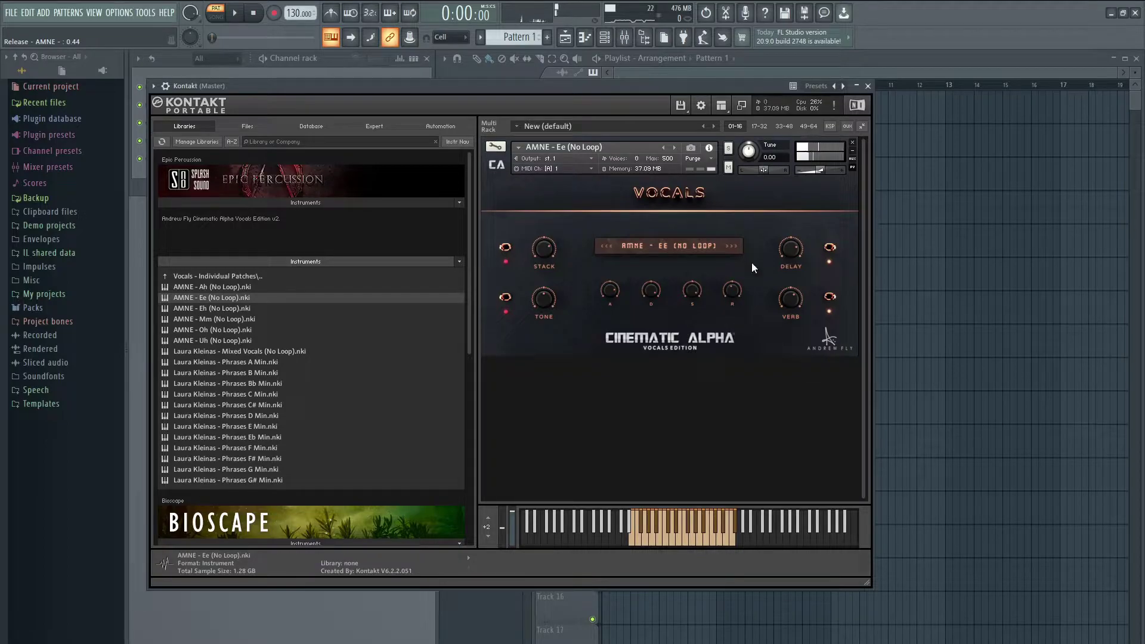
- Load the AMNE - Mm (No Loop) patch and audition several notes, then replace it with AMNE - Uh (No Loop)
{"action": "left_click", "coordinate": [853, 143]}
{"action": "double_click", "coordinate": [220, 320]}
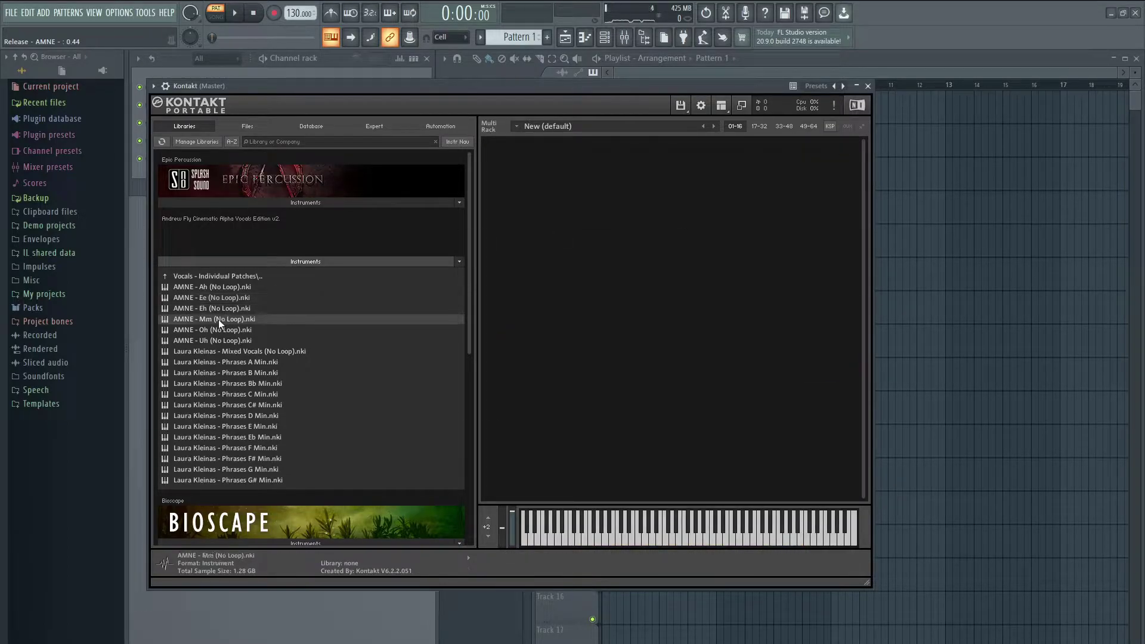
{"action": "left_click", "coordinate": [639, 533]}
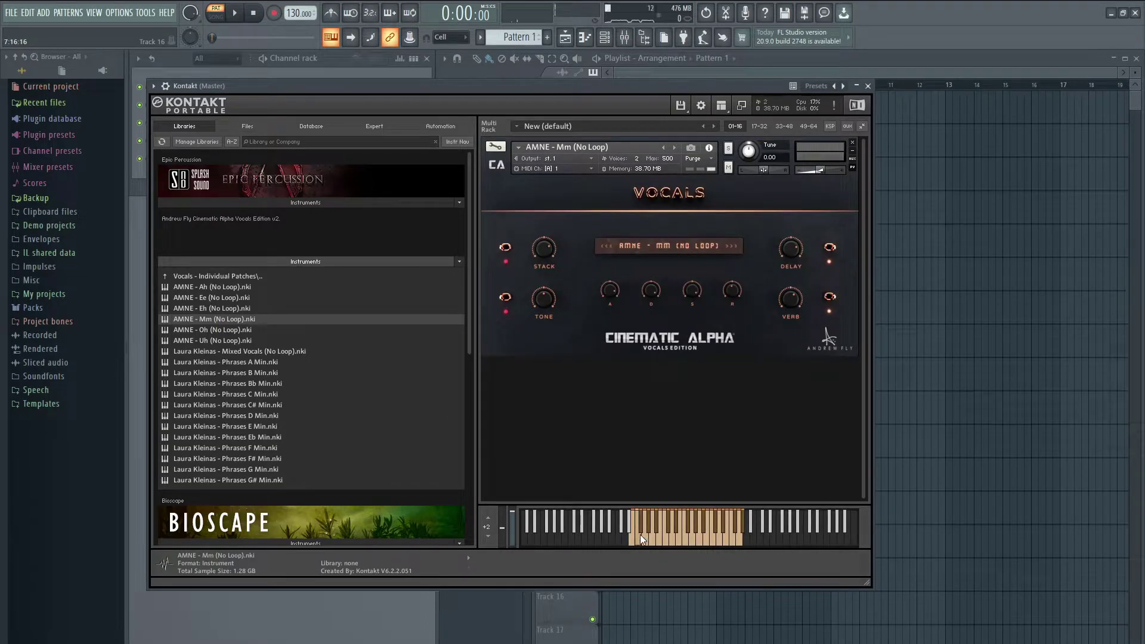
{"action": "left_click", "coordinate": [637, 534]}
{"action": "left_click", "coordinate": [656, 529]}
{"action": "left_click", "coordinate": [853, 144]}
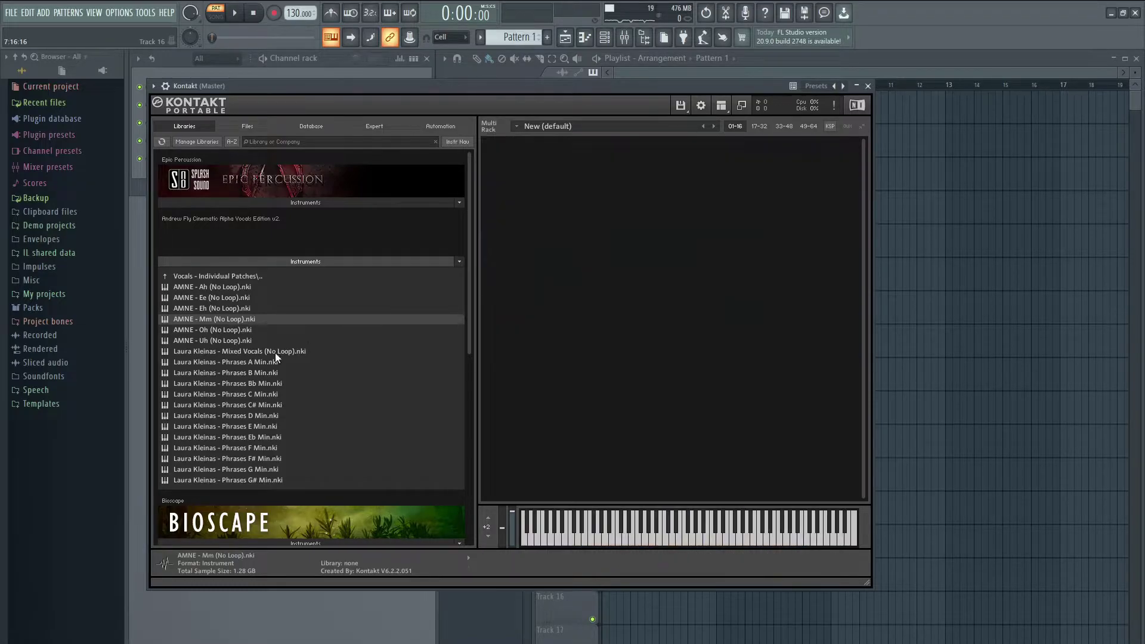
{"action": "double_click", "coordinate": [233, 338]}
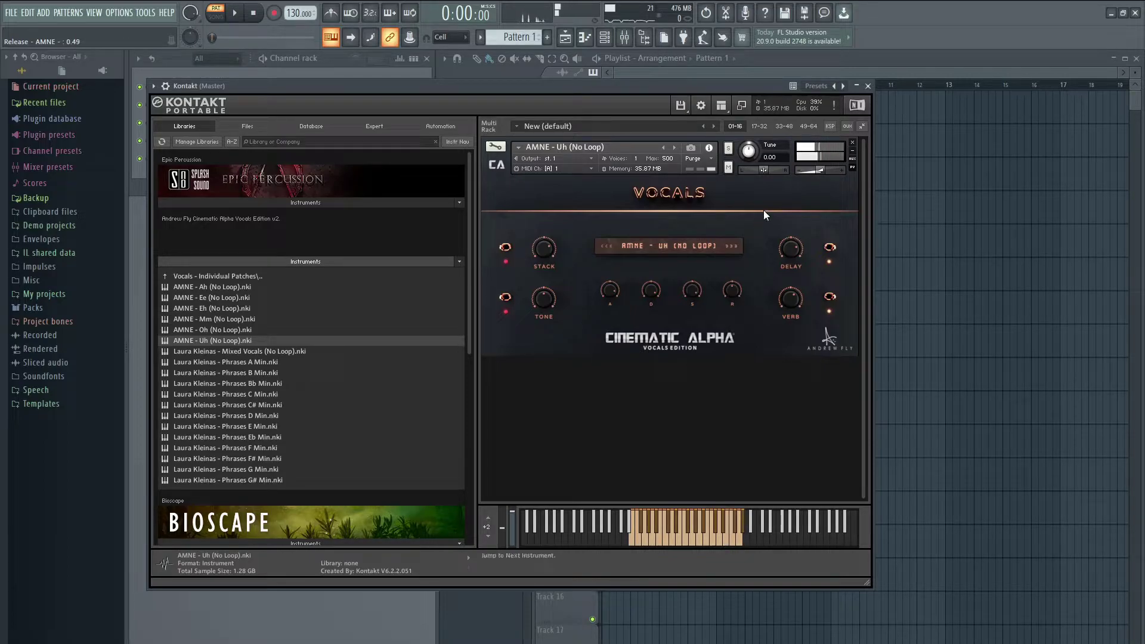
- Replace the loaded patch with Phrases B Min and audition vocal phrases across the red, orange and blue key ranges
{"action": "left_click", "coordinate": [853, 144]}
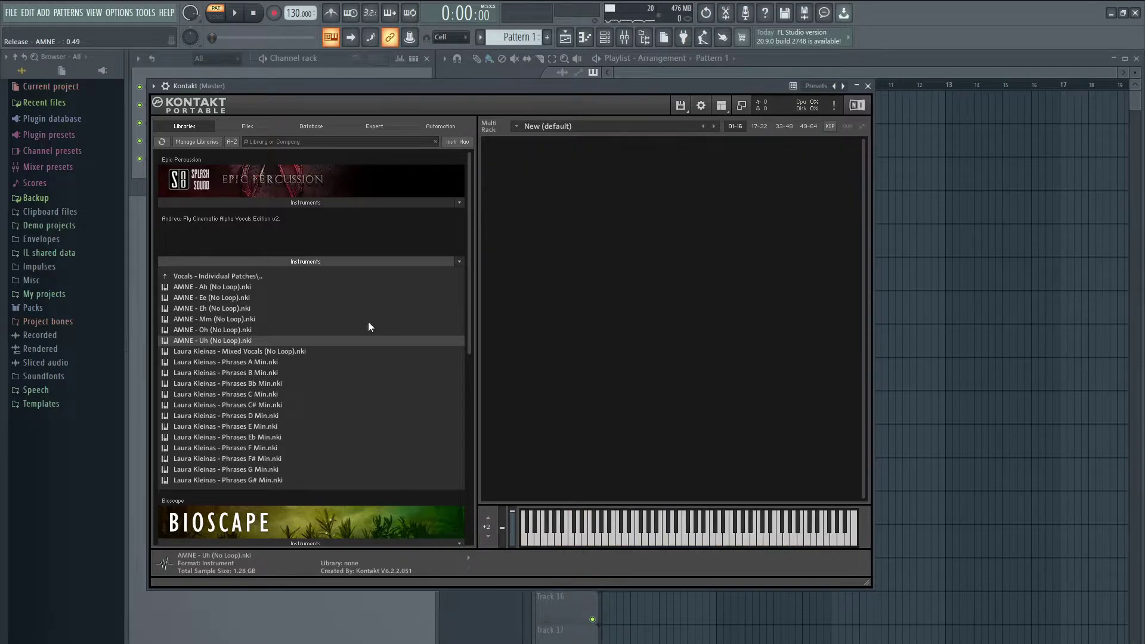
{"action": "double_click", "coordinate": [239, 373]}
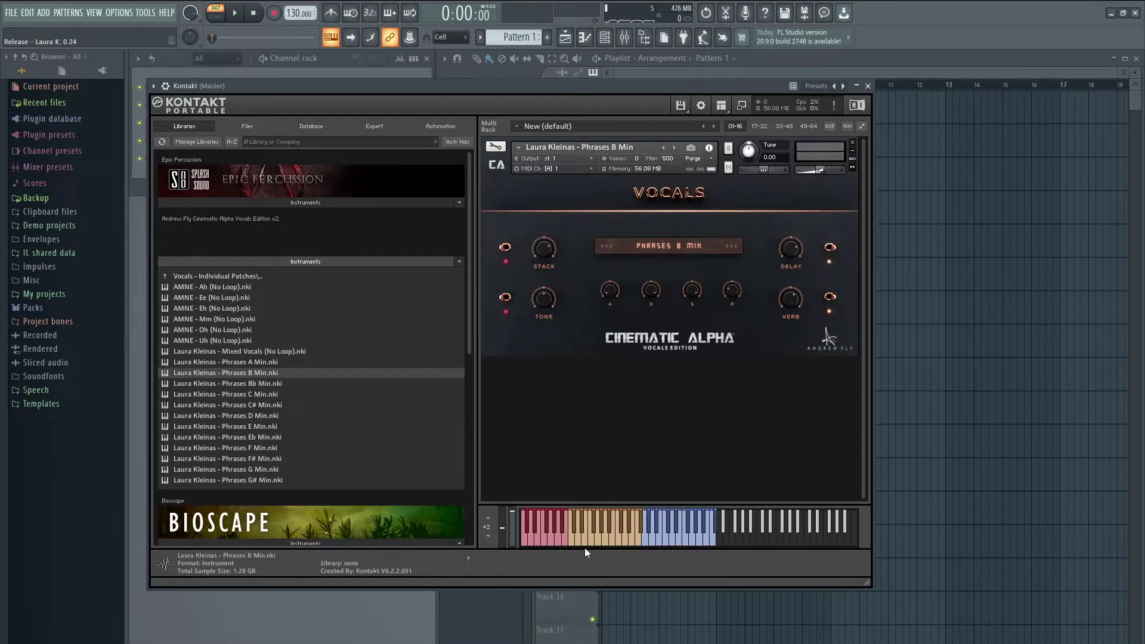
{"action": "left_click", "coordinate": [528, 538]}
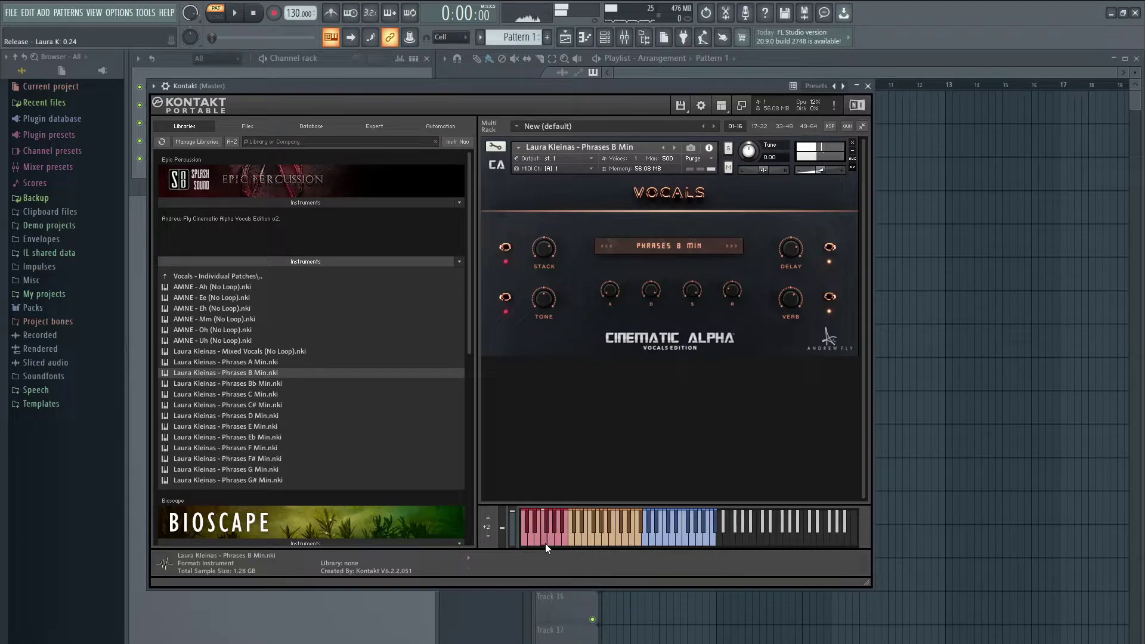
{"action": "left_click", "coordinate": [578, 538]}
{"action": "left_click", "coordinate": [606, 538]}
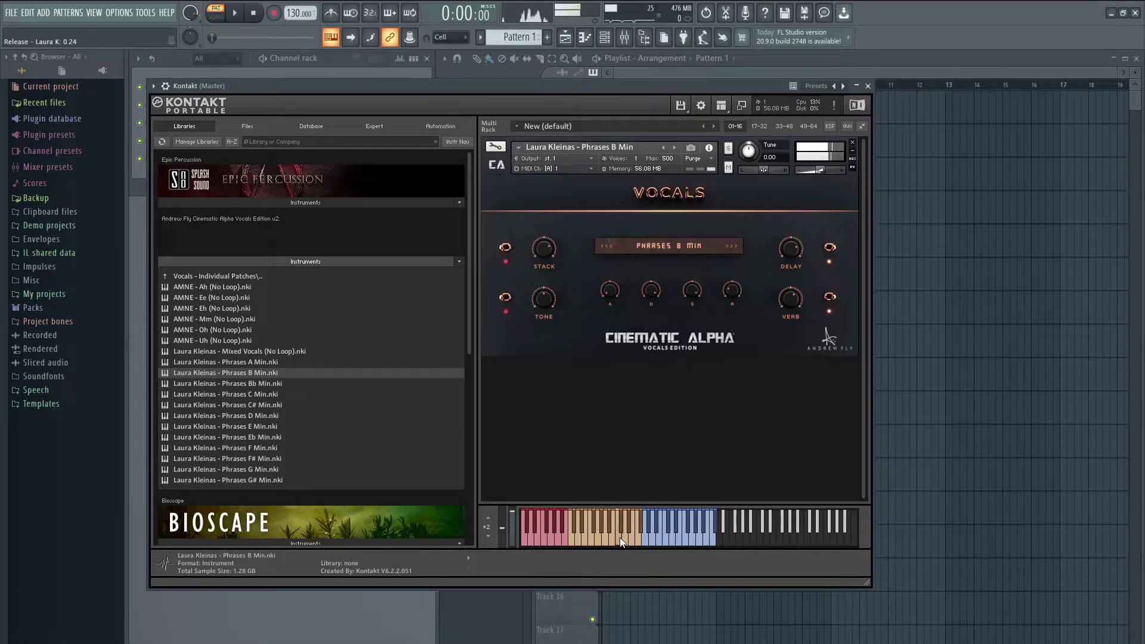
{"action": "left_click", "coordinate": [632, 539]}
{"action": "left_click", "coordinate": [672, 536]}
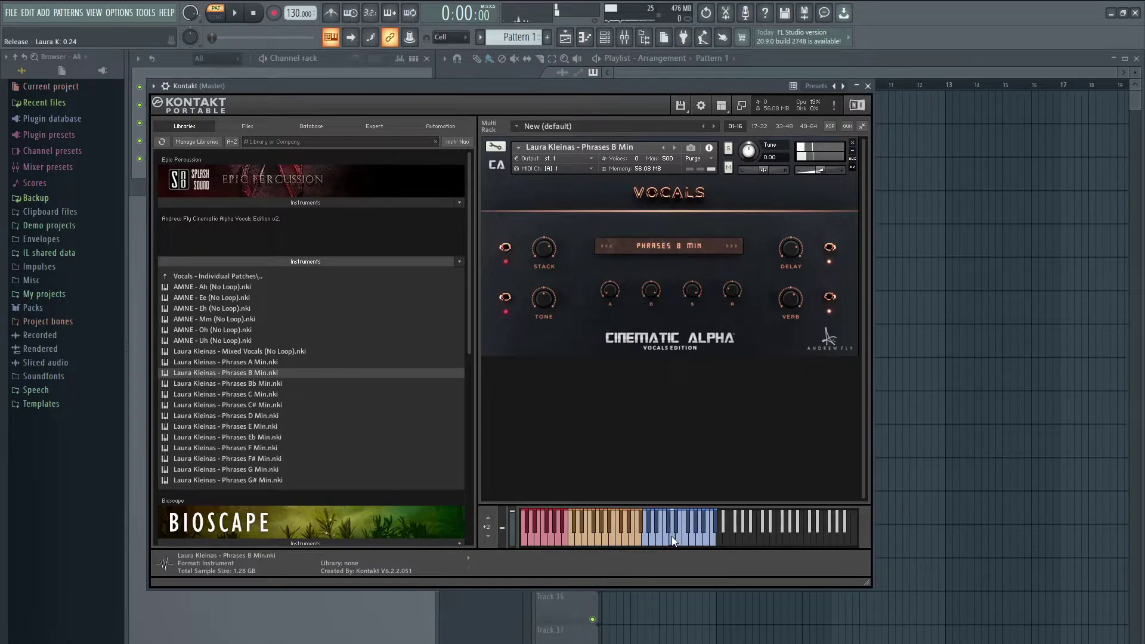
{"action": "left_click", "coordinate": [688, 537]}
{"action": "left_click", "coordinate": [704, 536]}
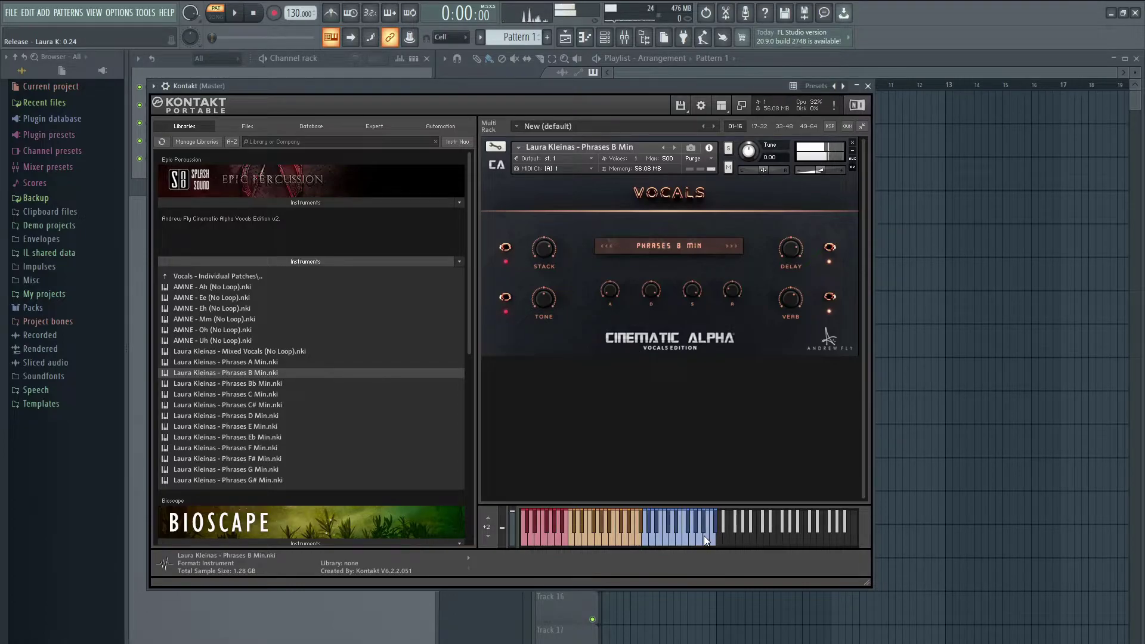
- Replace the loaded patch with Phrases C# Min and audition phrases from its red, orange and blue key ranges
{"action": "left_click", "coordinate": [852, 144]}
{"action": "left_click", "coordinate": [241, 405]}
{"action": "double_click", "coordinate": [241, 404]}
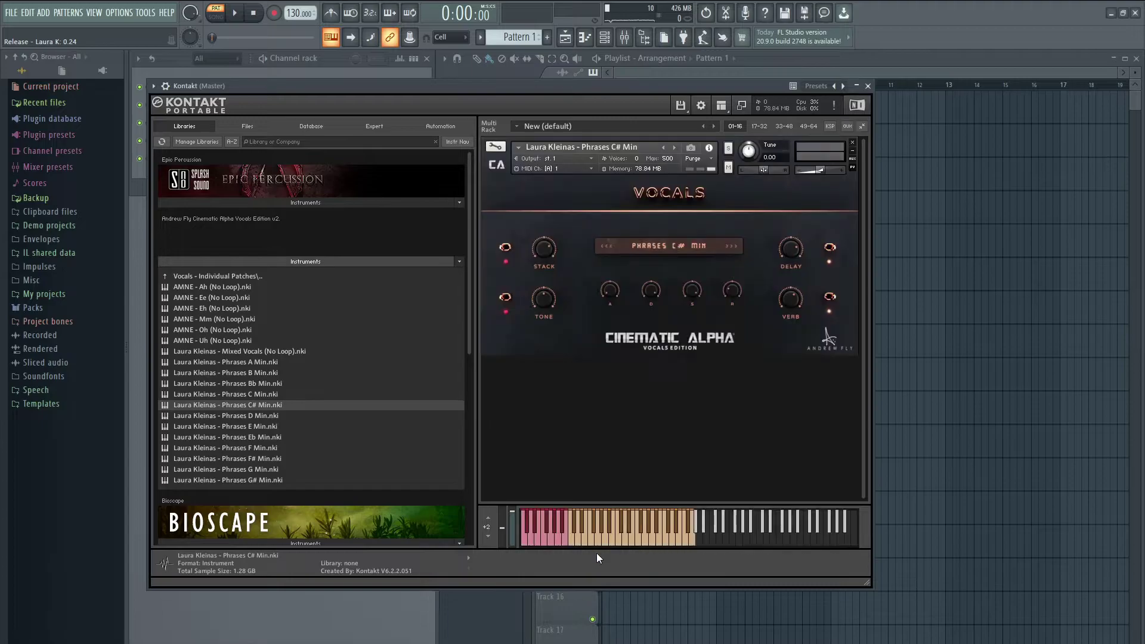
{"action": "left_click", "coordinate": [536, 531]}
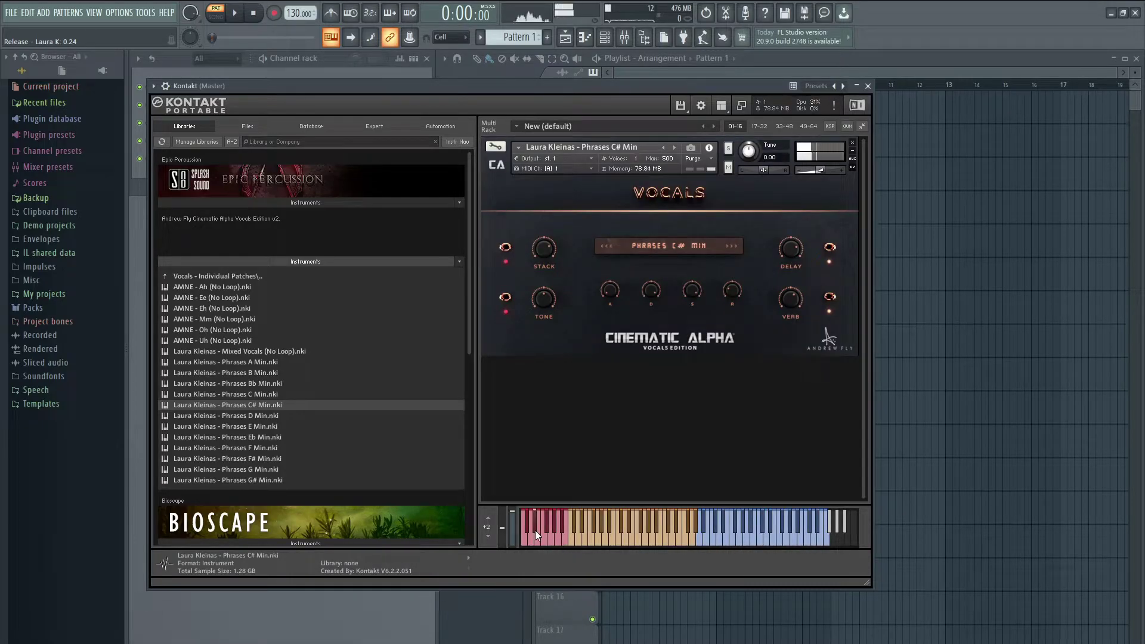
{"action": "left_click", "coordinate": [546, 541]}
{"action": "left_click", "coordinate": [559, 533]}
{"action": "left_click", "coordinate": [579, 539]}
{"action": "left_click", "coordinate": [786, 541]}
{"action": "left_click", "coordinate": [800, 538]}
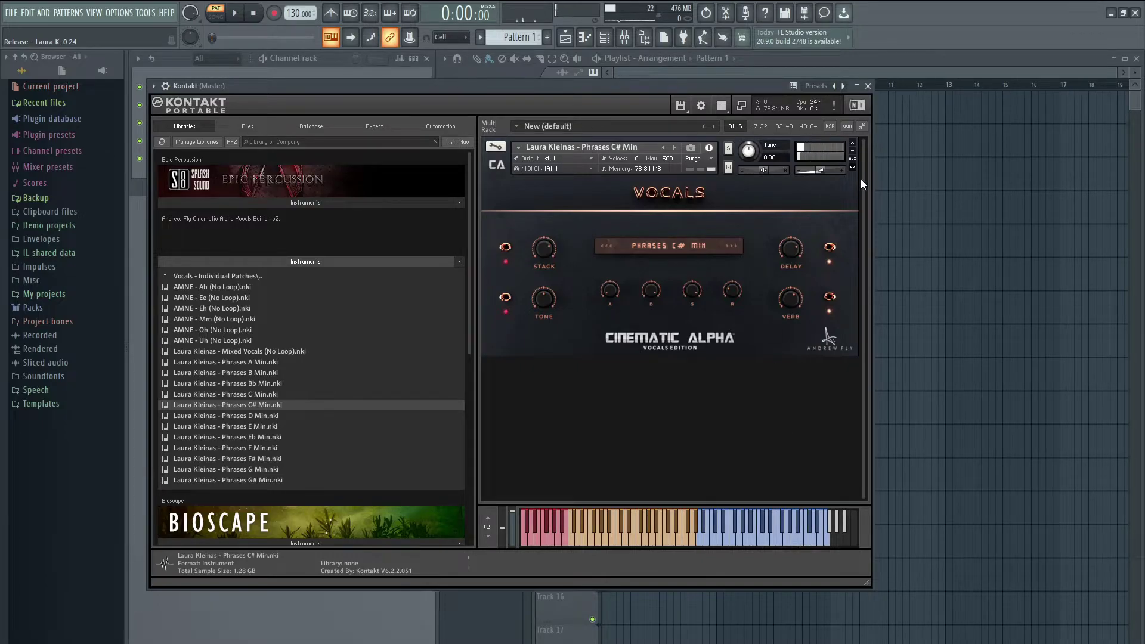
- Replace the loaded patch with Phrases Eb Min and audition phrases from the red and blue key ranges
{"action": "left_click", "coordinate": [852, 142]}
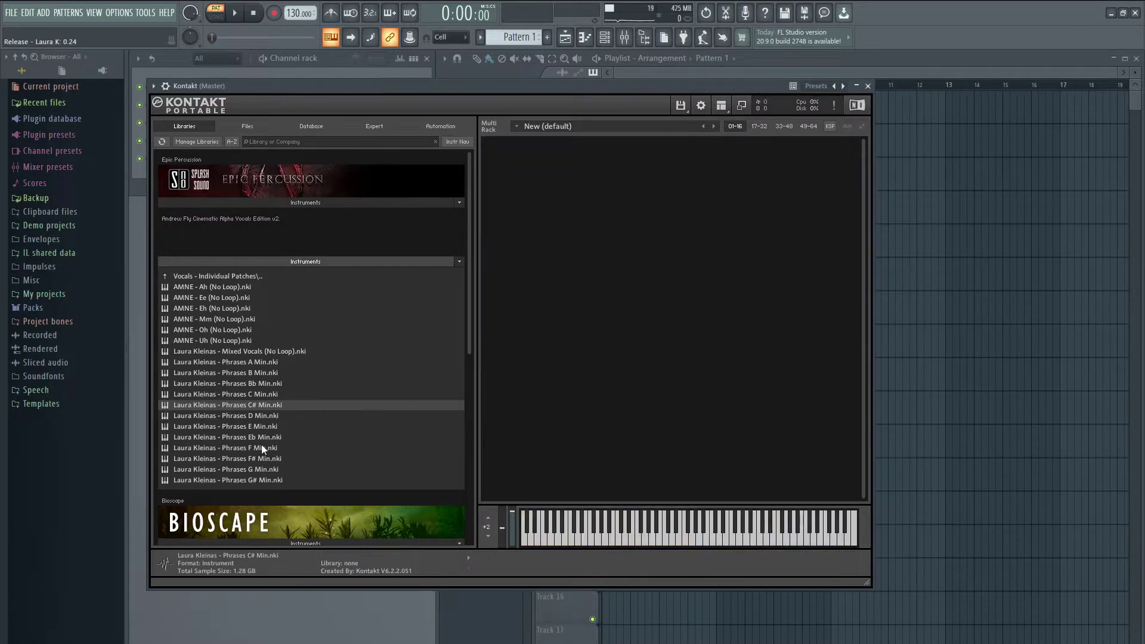
{"action": "double_click", "coordinate": [249, 435]}
{"action": "left_click", "coordinate": [536, 531]}
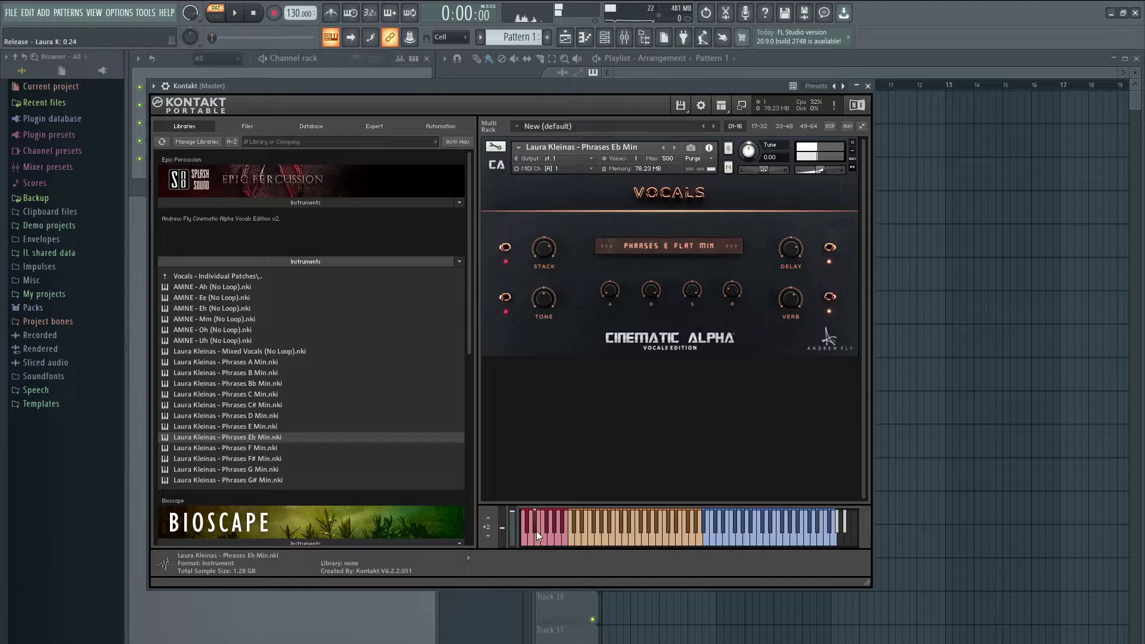
{"action": "left_click", "coordinate": [548, 545]}
{"action": "left_click", "coordinate": [723, 537]}
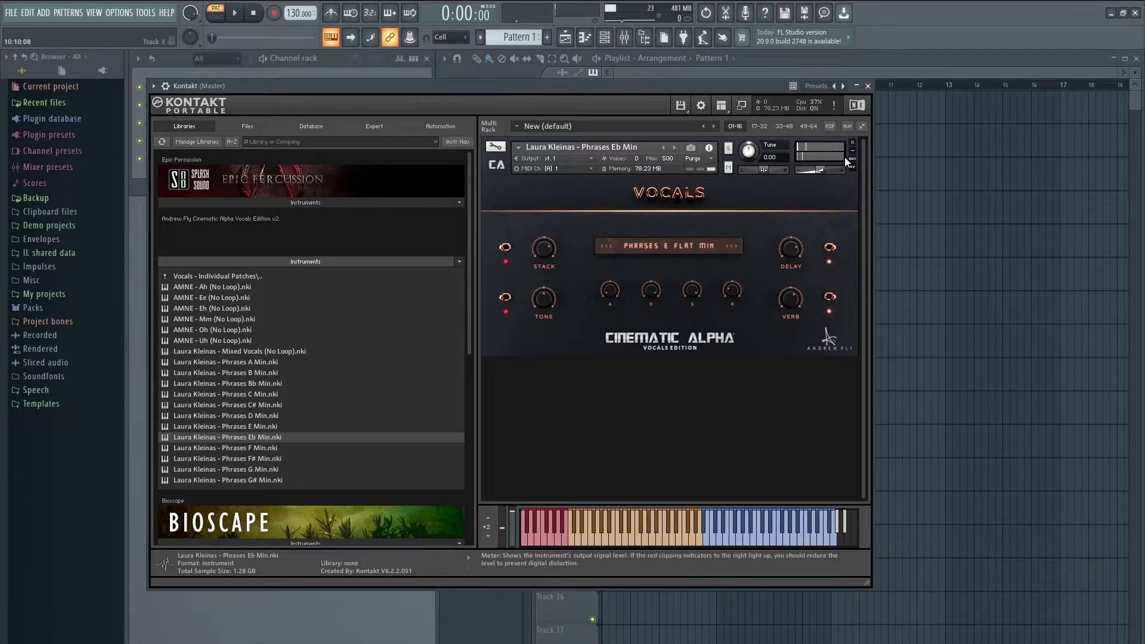
- Replace the loaded patch with Phrases G Min and audition phrases, including a run across the blue key range
{"action": "left_click", "coordinate": [853, 144]}
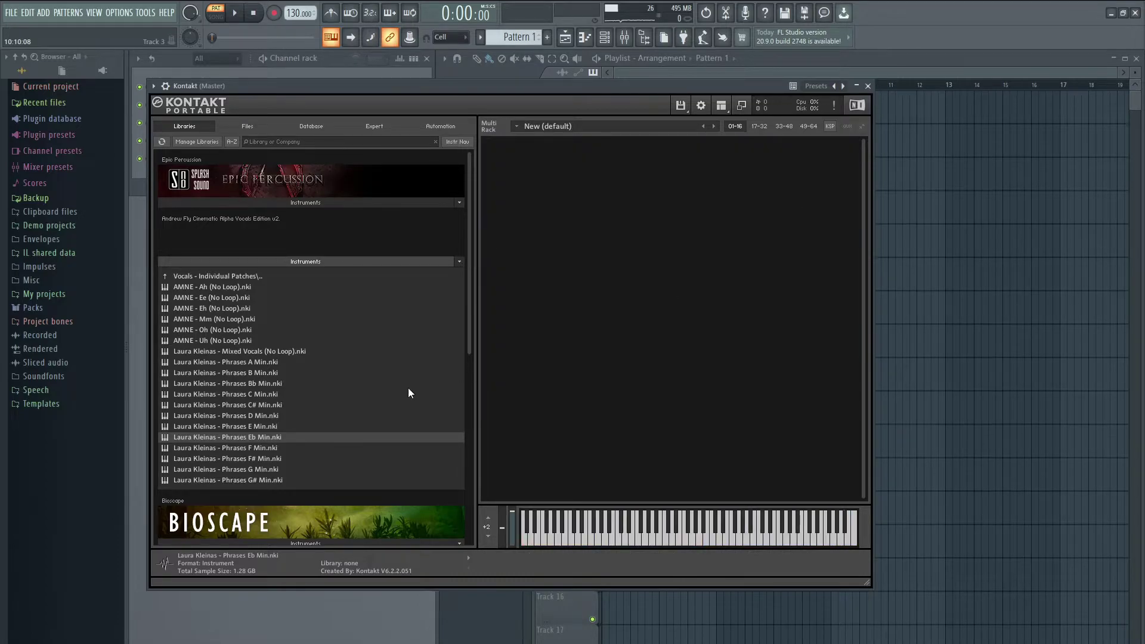
{"action": "double_click", "coordinate": [257, 470]}
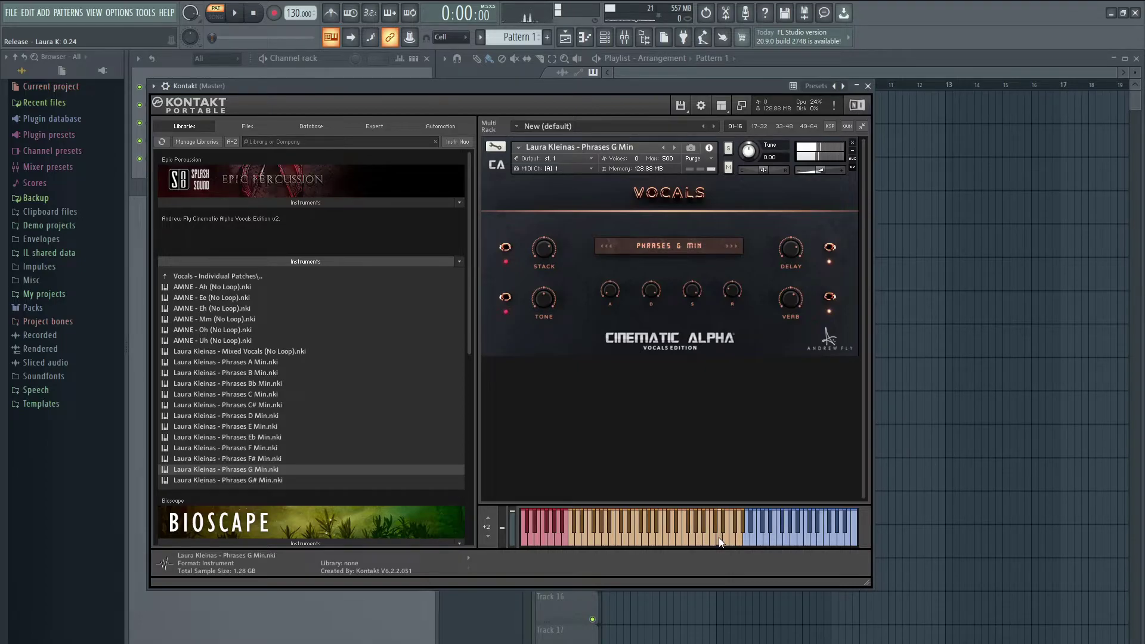
{"action": "left_click", "coordinate": [772, 542]}
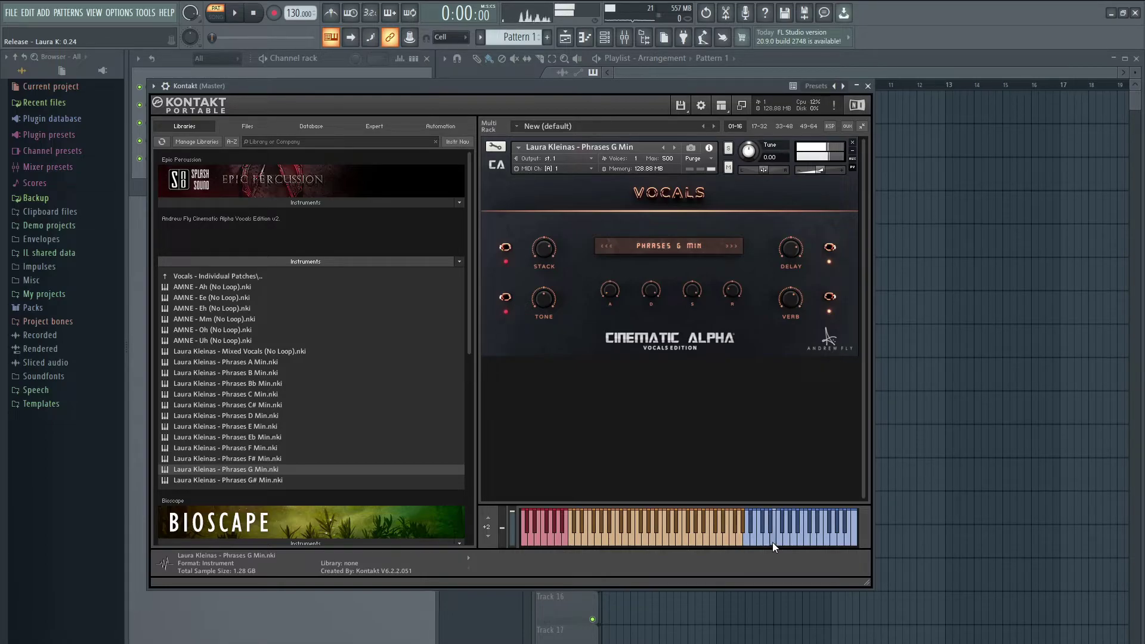
{"action": "left_click_drag", "start_coordinate": [772, 542], "coordinate": [834, 532]}
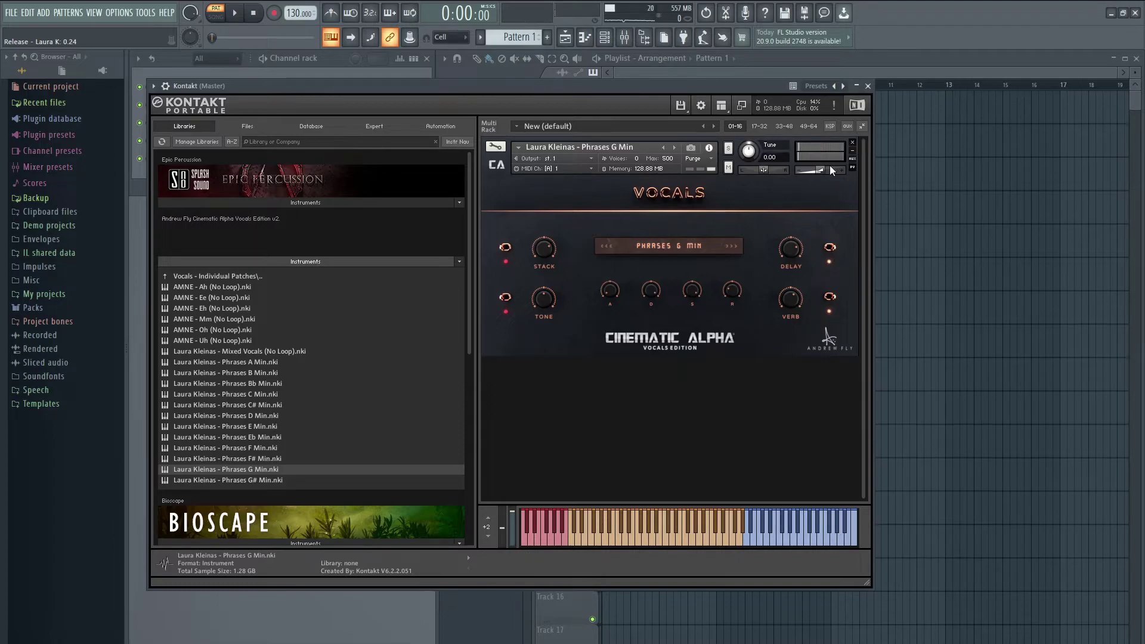
- Replace the loaded patch with Bonus - Cinematic Alpha - Vocals Edition from the library's main folder and audition its rhythmic loops
{"action": "left_click", "coordinate": [854, 144]}
{"action": "left_click", "coordinate": [236, 277]}
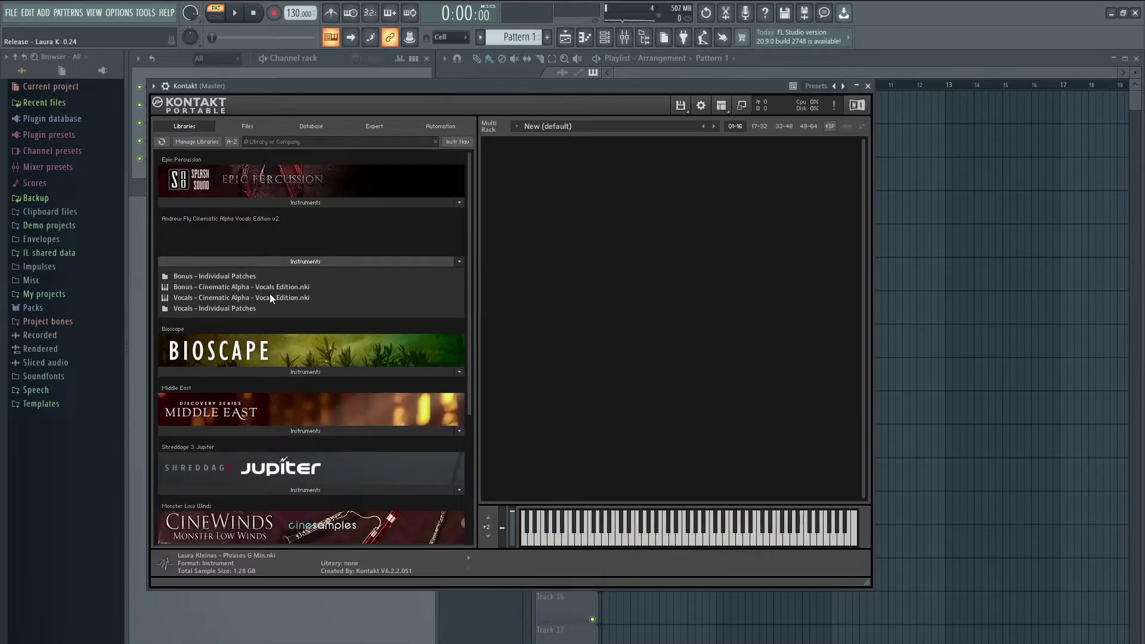
{"action": "left_click_drag", "start_coordinate": [252, 286], "coordinate": [728, 319]}
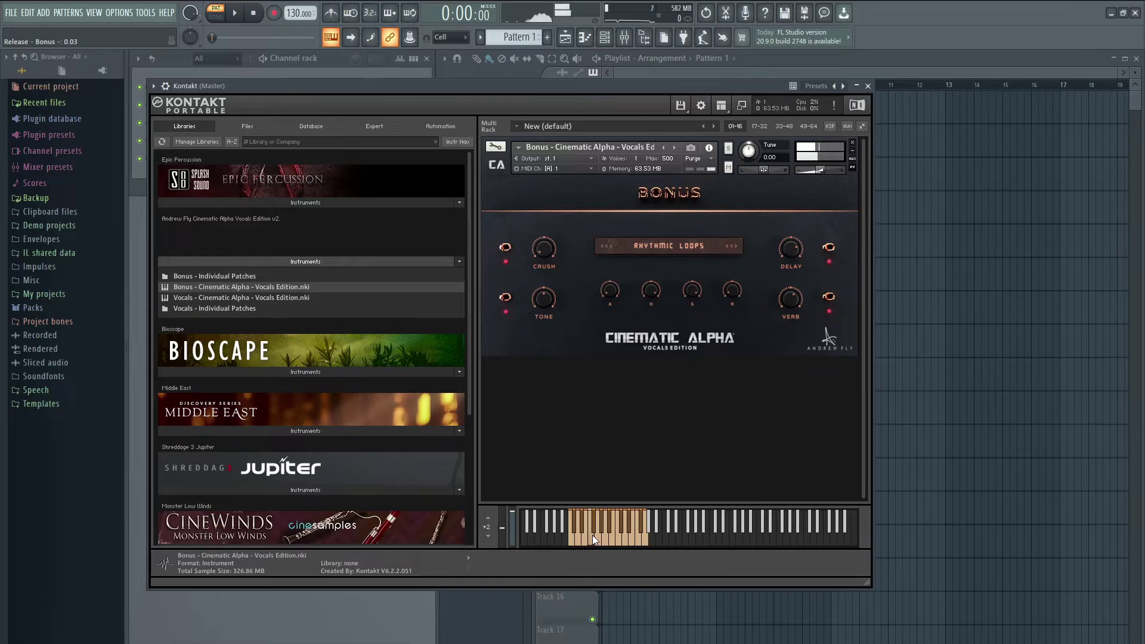
{"action": "left_click", "coordinate": [614, 524]}
{"action": "left_click", "coordinate": [629, 535]}
- Replace the loaded instrument with Alpha Kingdom from Bonus - Individual Patches and audition notes from low to high
{"action": "left_click", "coordinate": [851, 143]}
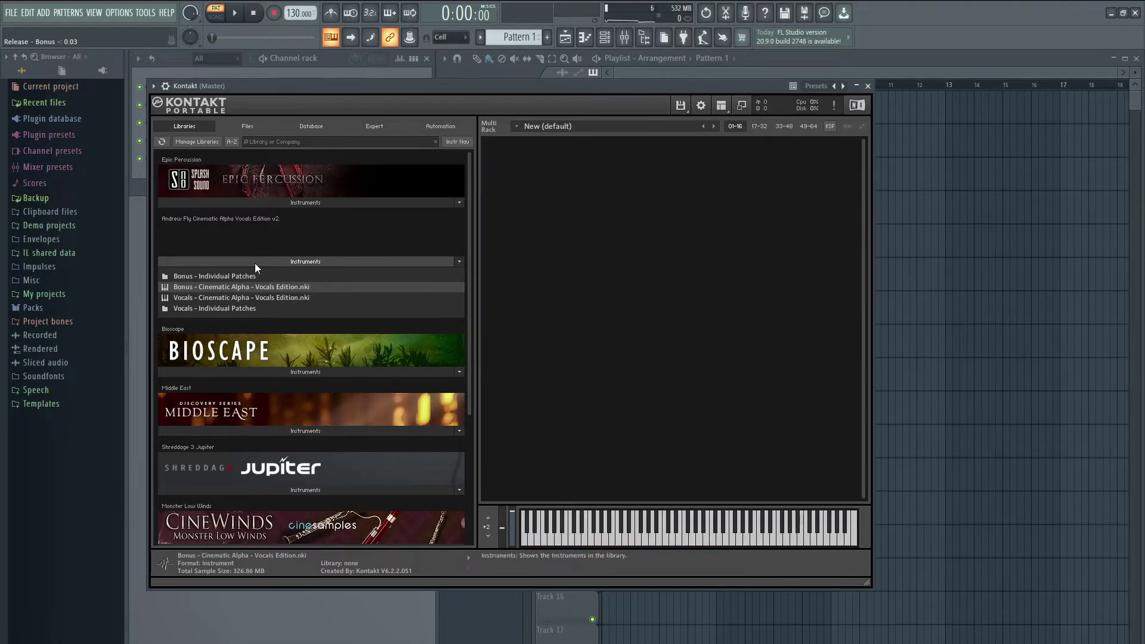
{"action": "double_click", "coordinate": [223, 276]}
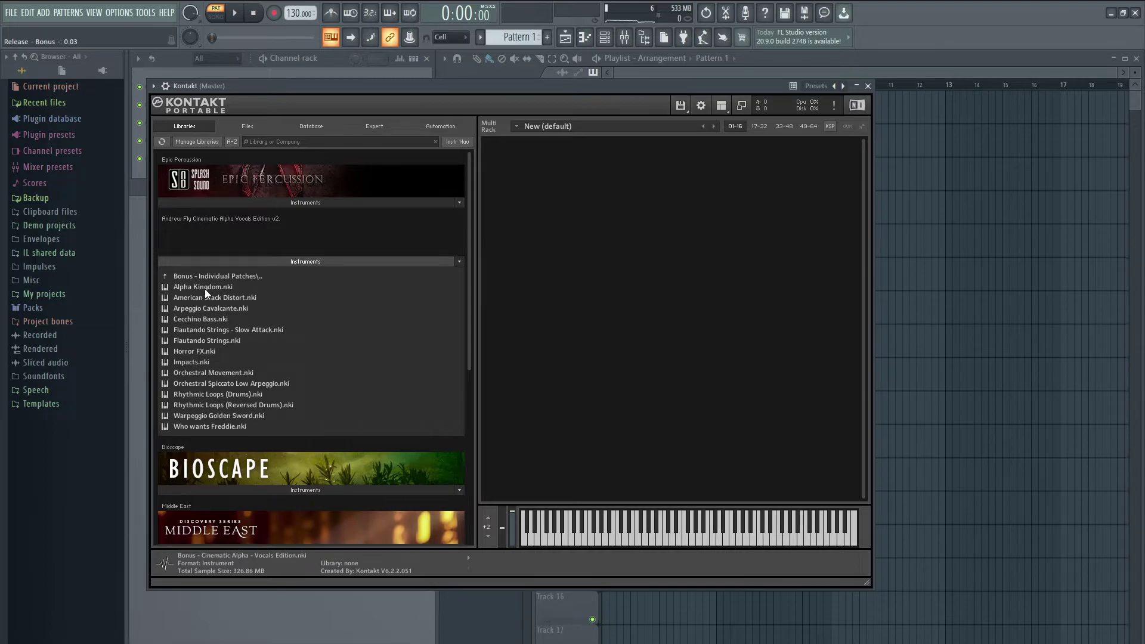
{"action": "double_click", "coordinate": [205, 289]}
{"action": "left_click", "coordinate": [536, 535]}
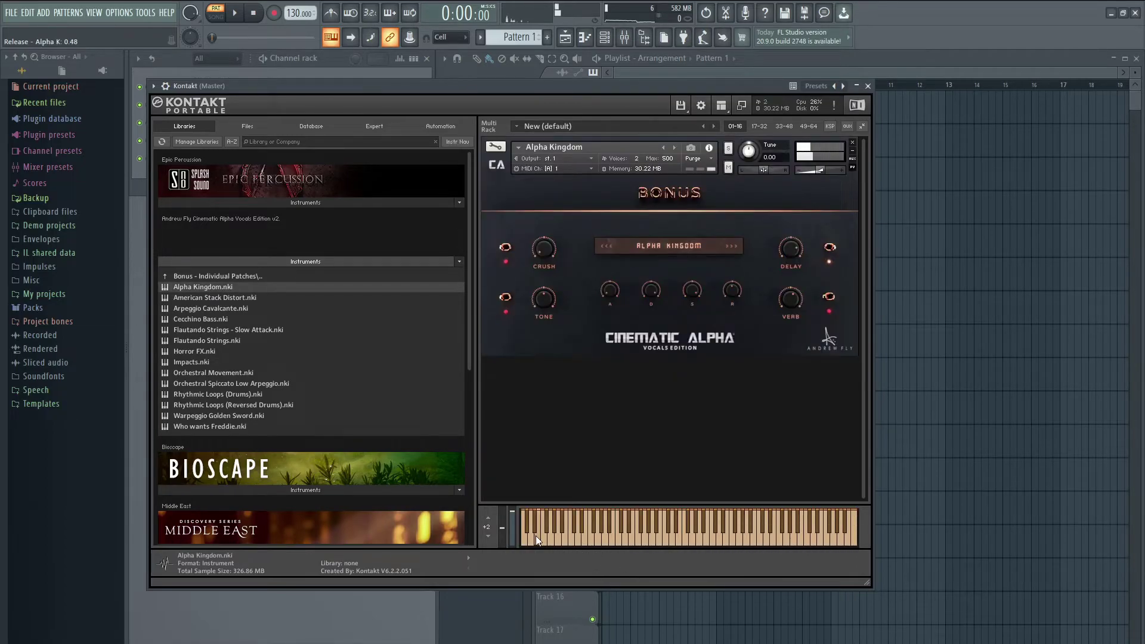
{"action": "left_click", "coordinate": [563, 534]}
{"action": "left_click", "coordinate": [726, 529]}
{"action": "left_click", "coordinate": [803, 540]}
- Replace the loaded patch with Arpeggio Cavalcante and audition several keys in its playable range
{"action": "left_click", "coordinate": [852, 145]}
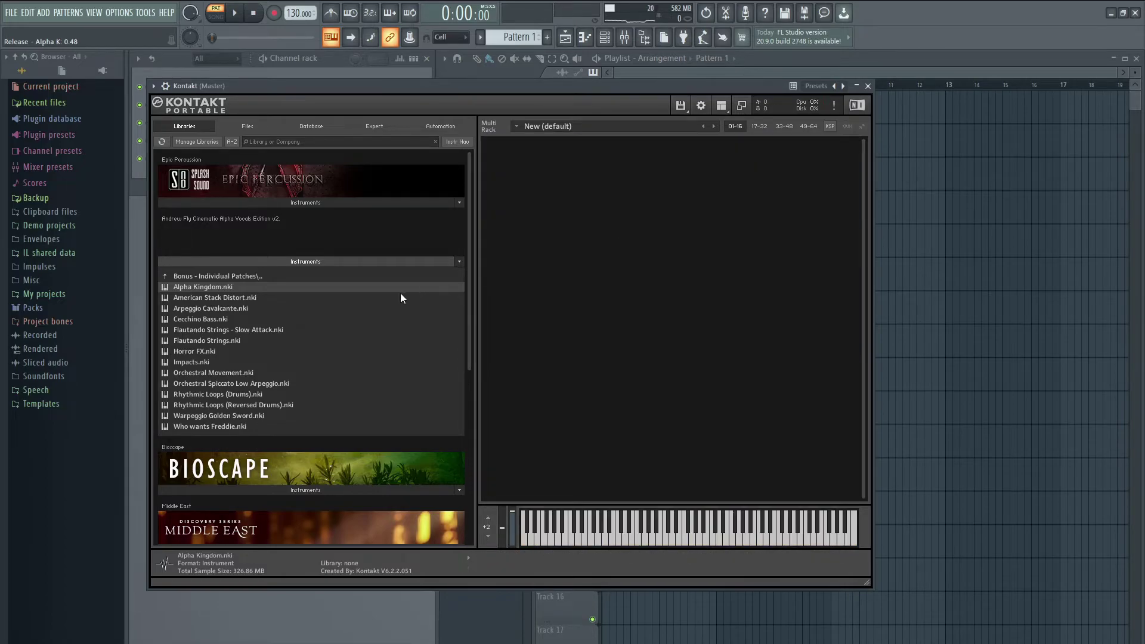
{"action": "double_click", "coordinate": [209, 311]}
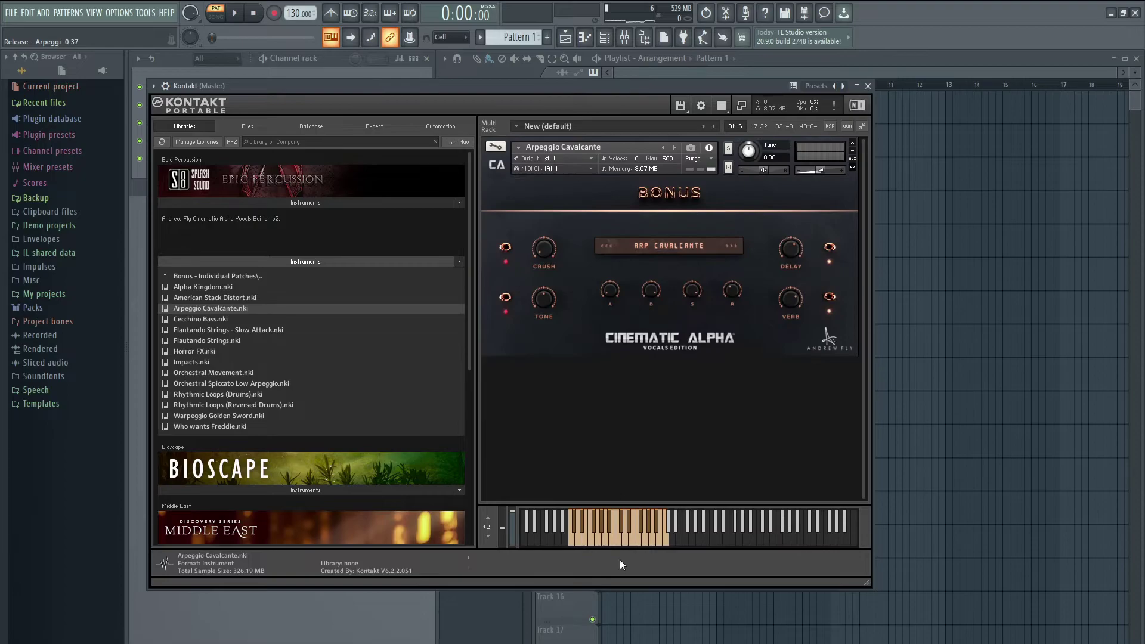
{"action": "left_click", "coordinate": [585, 539]}
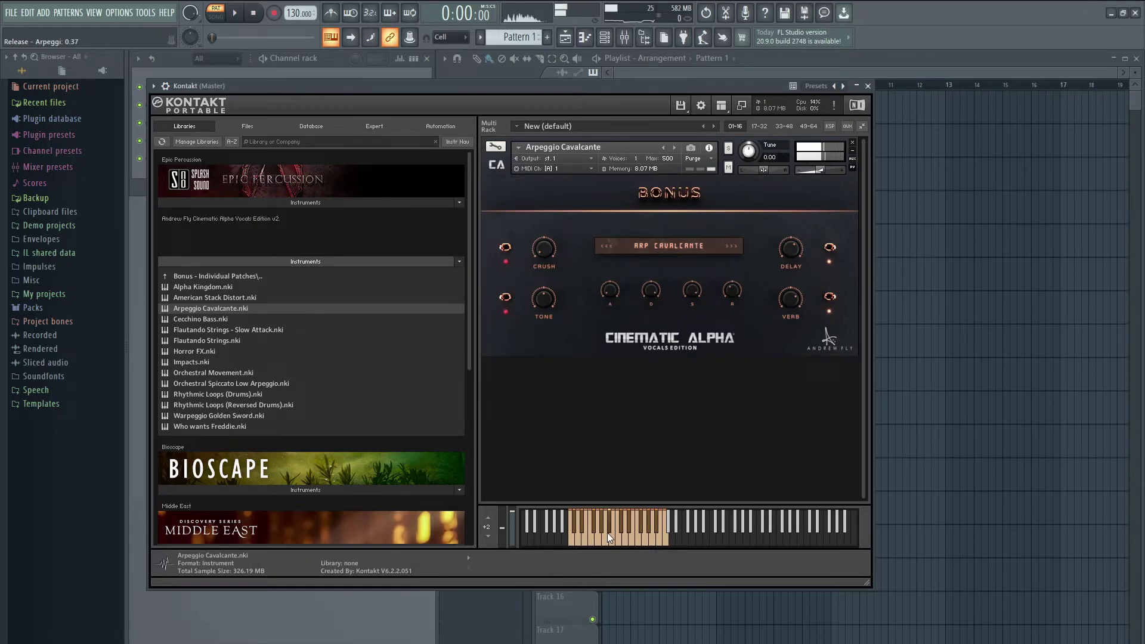
{"action": "left_click", "coordinate": [641, 543]}
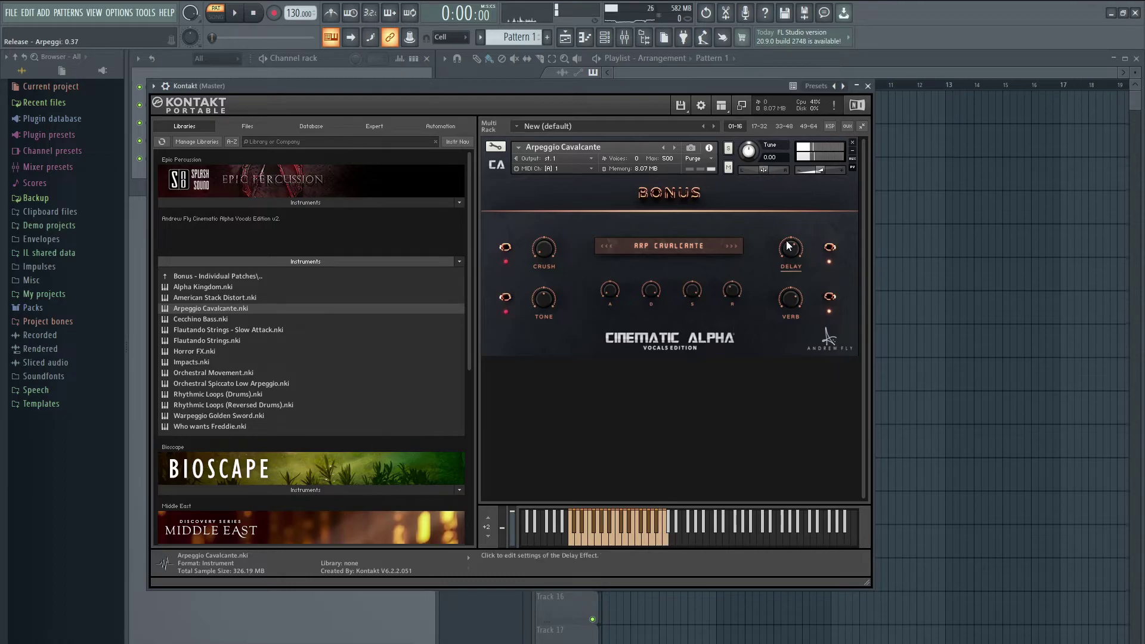
- Replace the loaded patch with Flautando Strings and audition a low note
{"action": "left_click", "coordinate": [852, 143]}
{"action": "double_click", "coordinate": [204, 341]}
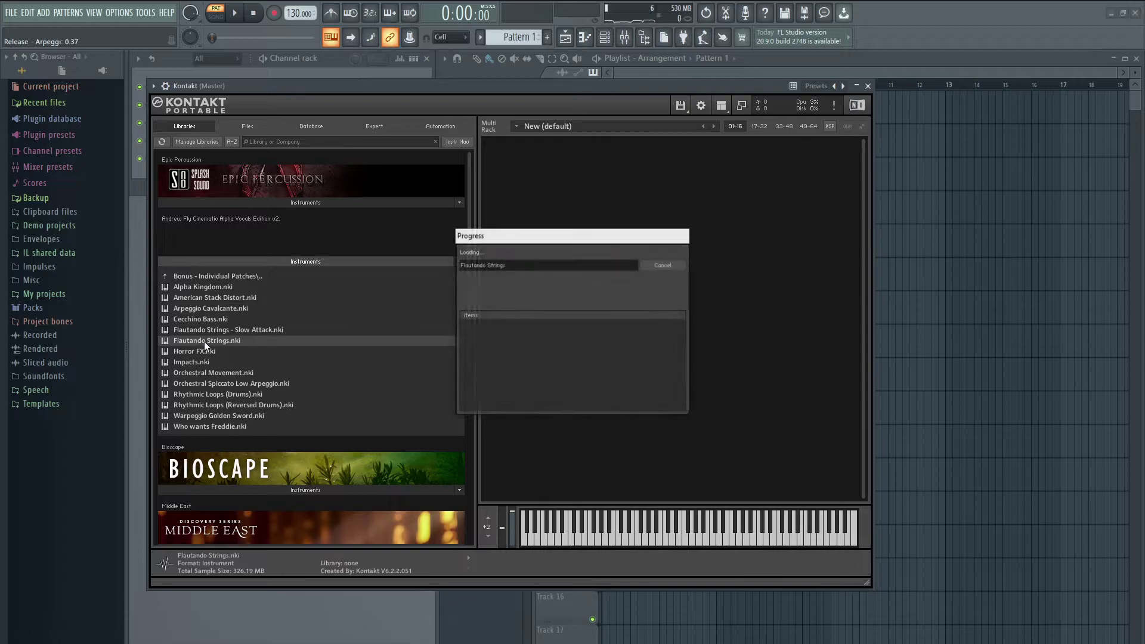
{"action": "left_click", "coordinate": [529, 526]}
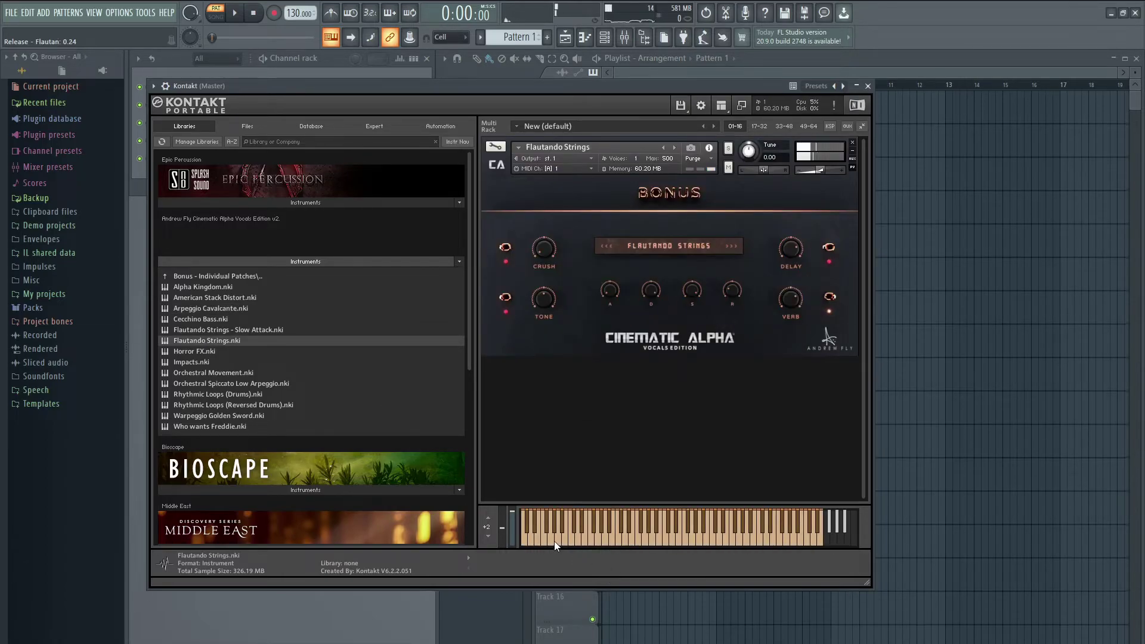
- Audition the Flautando Strings patch with single notes from the low to the high end of its playable range
{"action": "left_click", "coordinate": [552, 537]}
{"action": "left_click", "coordinate": [677, 537]}
{"action": "left_click", "coordinate": [699, 528]}
{"action": "left_click", "coordinate": [712, 529]}
{"action": "left_click", "coordinate": [795, 536]}
{"action": "left_click", "coordinate": [770, 540]}
{"action": "left_click", "coordinate": [780, 536]}
{"action": "left_click", "coordinate": [795, 538]}
{"action": "left_click", "coordinate": [807, 543]}
- Replace the loaded patch with Impacts from the bonus individual patches and audition several keys across its playable range
{"action": "left_click", "coordinate": [852, 143]}
{"action": "double_click", "coordinate": [189, 365]}
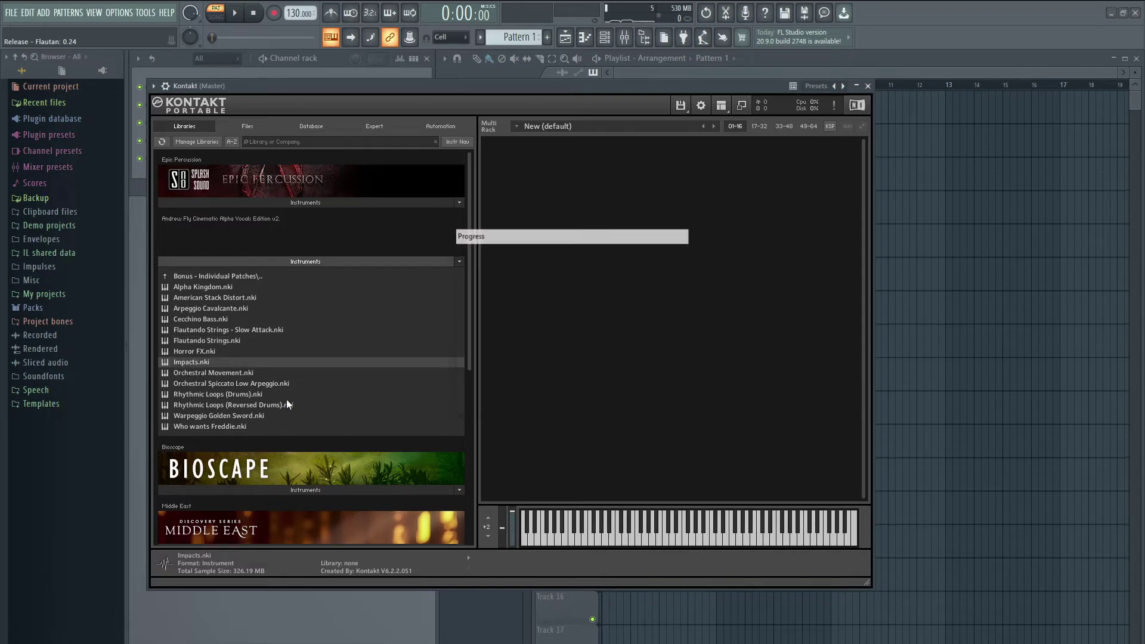
{"action": "left_click", "coordinate": [623, 543]}
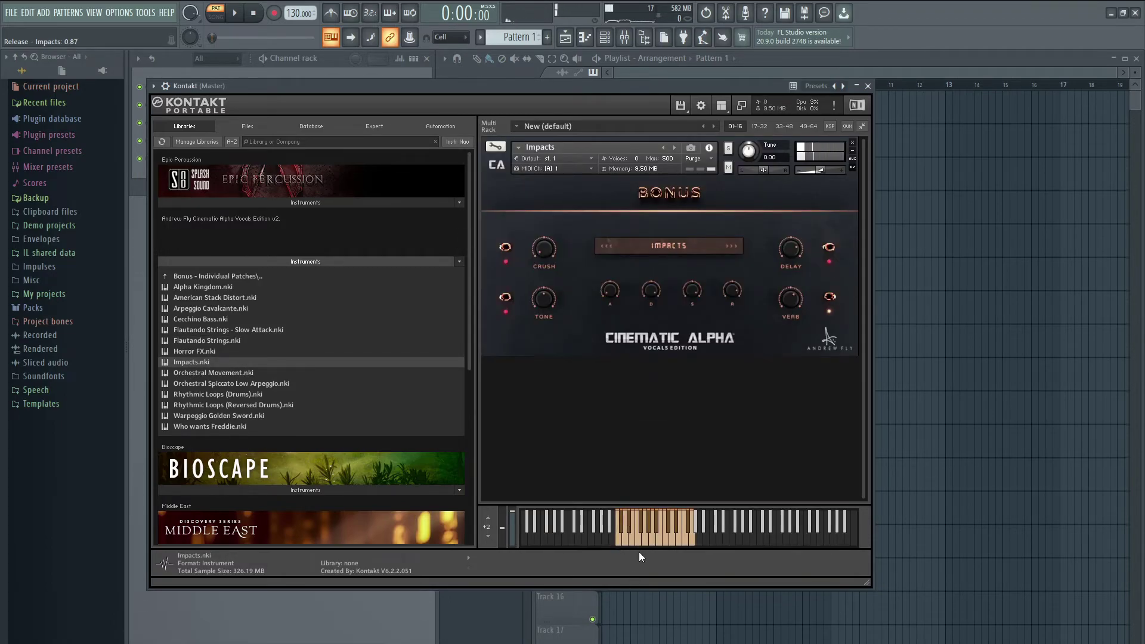
{"action": "left_click", "coordinate": [642, 545]}
{"action": "left_click", "coordinate": [661, 537]}
{"action": "left_click", "coordinate": [676, 540]}
{"action": "left_click", "coordinate": [688, 536]}
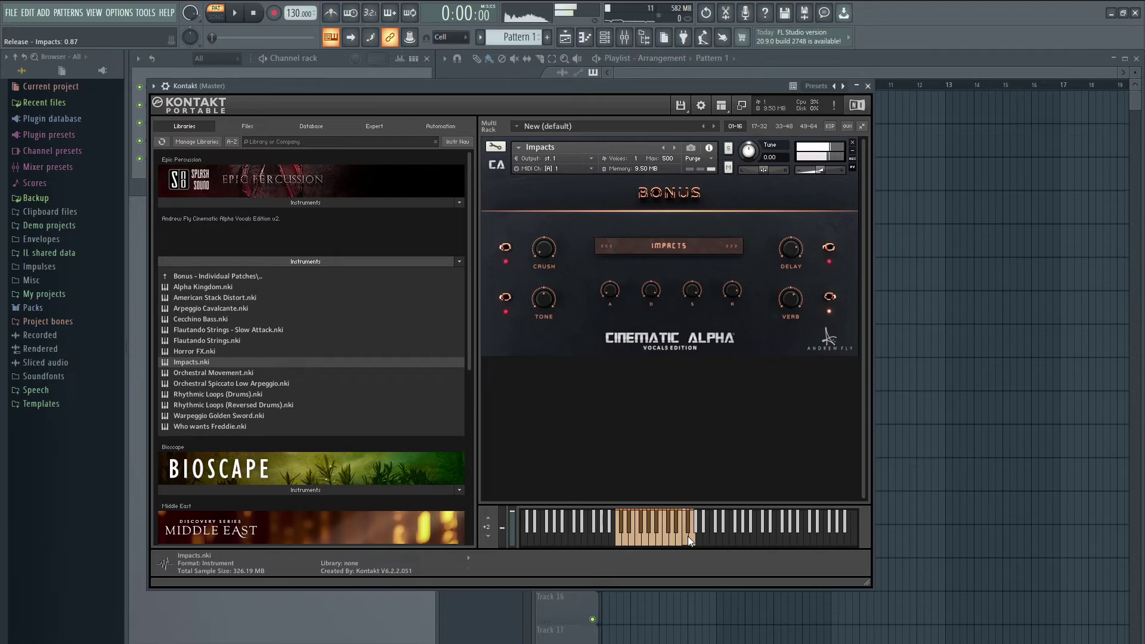
{"action": "left_click", "coordinate": [690, 538]}
- Replace the loaded patch with Rhythmic Loops (Drums) and audition two of its loops
{"action": "left_click", "coordinate": [853, 145]}
{"action": "double_click", "coordinate": [252, 397]}
{"action": "left_click", "coordinate": [572, 536]}
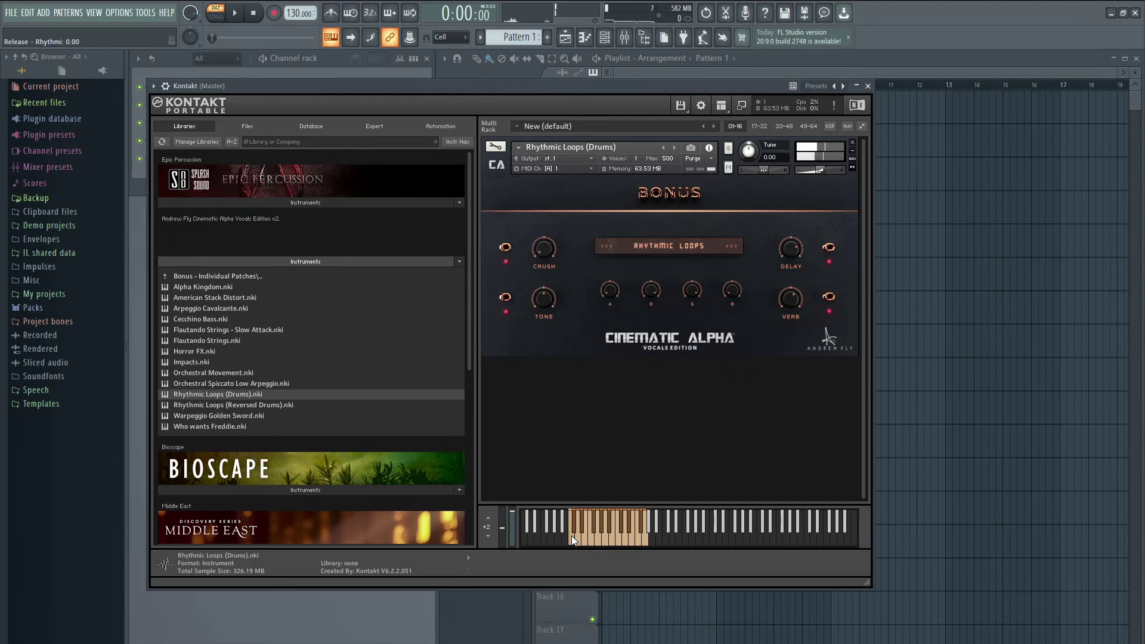
{"action": "left_click", "coordinate": [595, 532]}
- Replace the loaded patch with Who wants Freddie and audition notes from low to high
{"action": "left_click", "coordinate": [852, 142]}
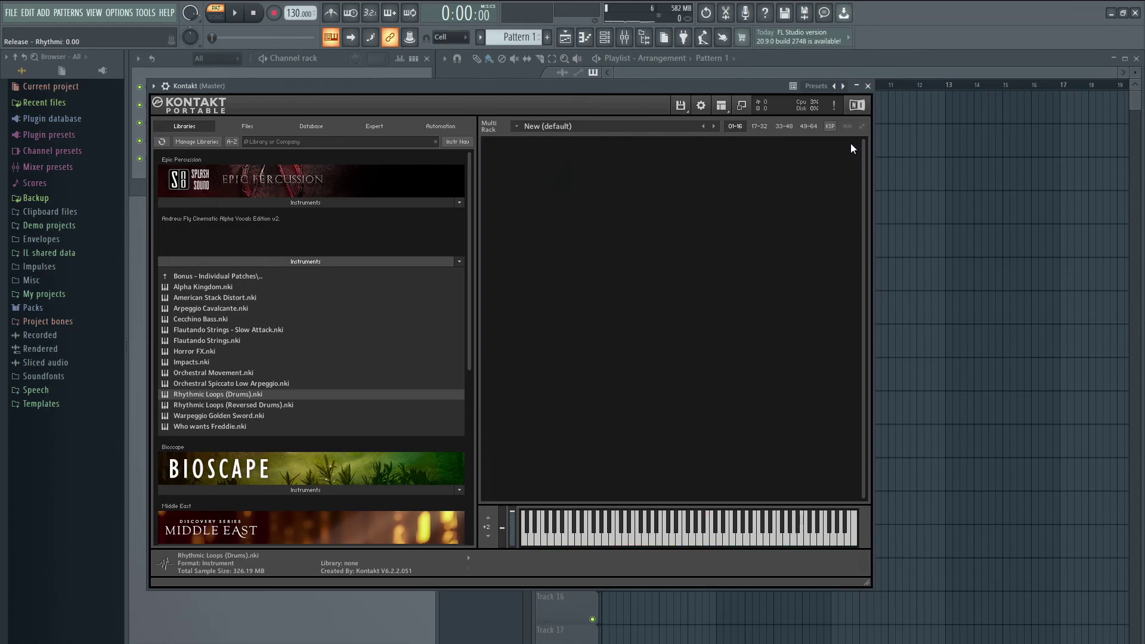
{"action": "double_click", "coordinate": [238, 425]}
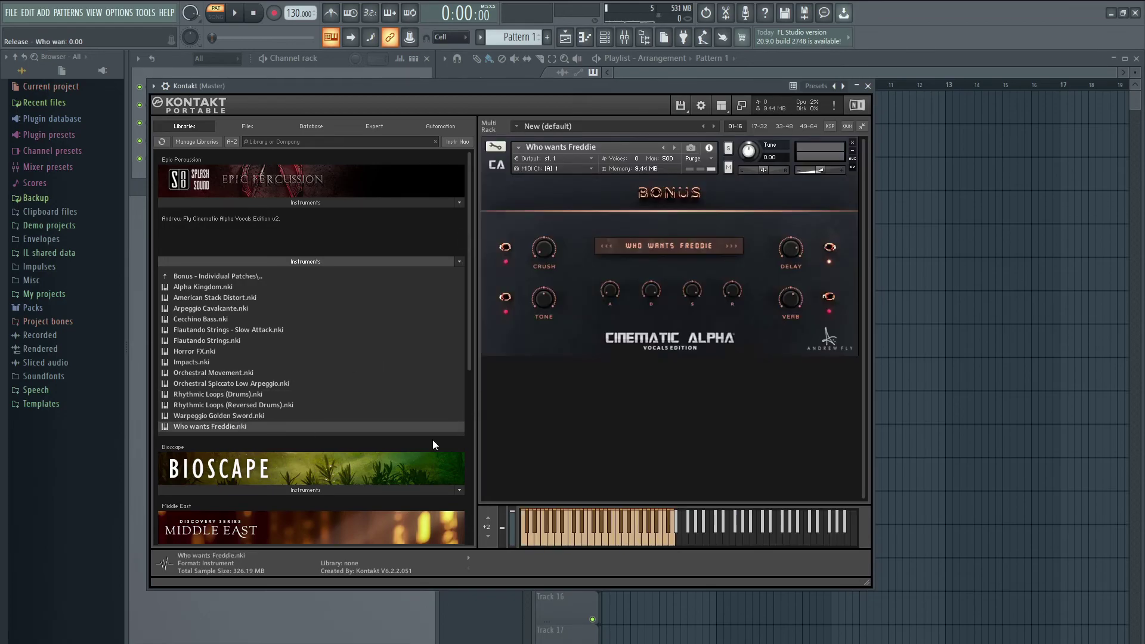
{"action": "left_click", "coordinate": [529, 541]}
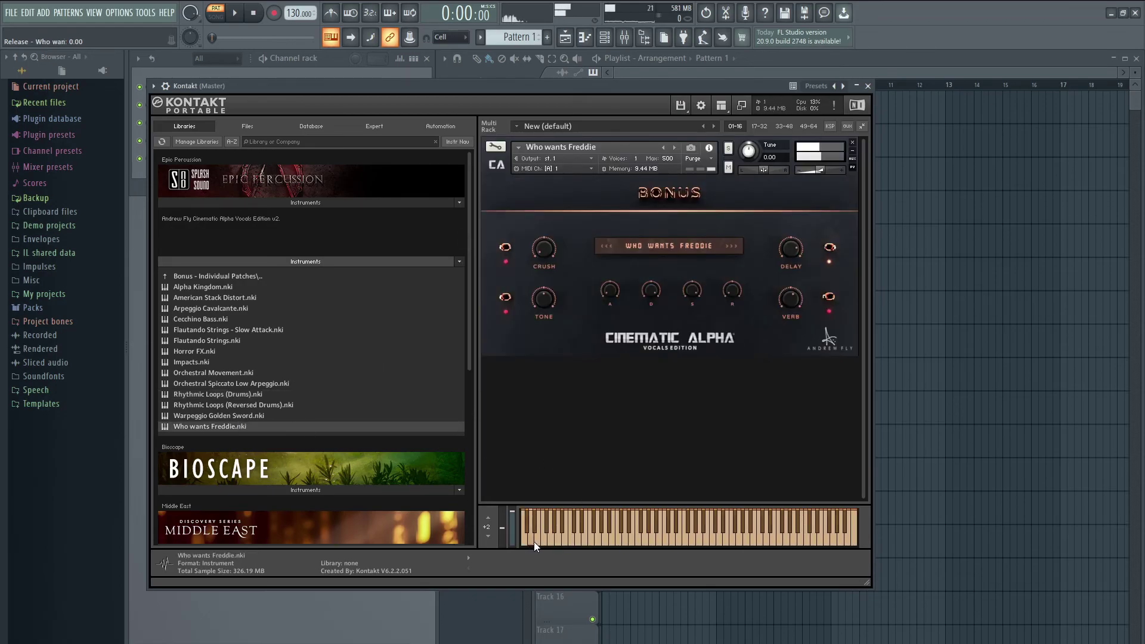
{"action": "left_click", "coordinate": [548, 526]}
{"action": "left_click", "coordinate": [686, 536]}
{"action": "left_click", "coordinate": [695, 526]}
{"action": "left_click", "coordinate": [717, 540]}
{"action": "left_click", "coordinate": [768, 527]}
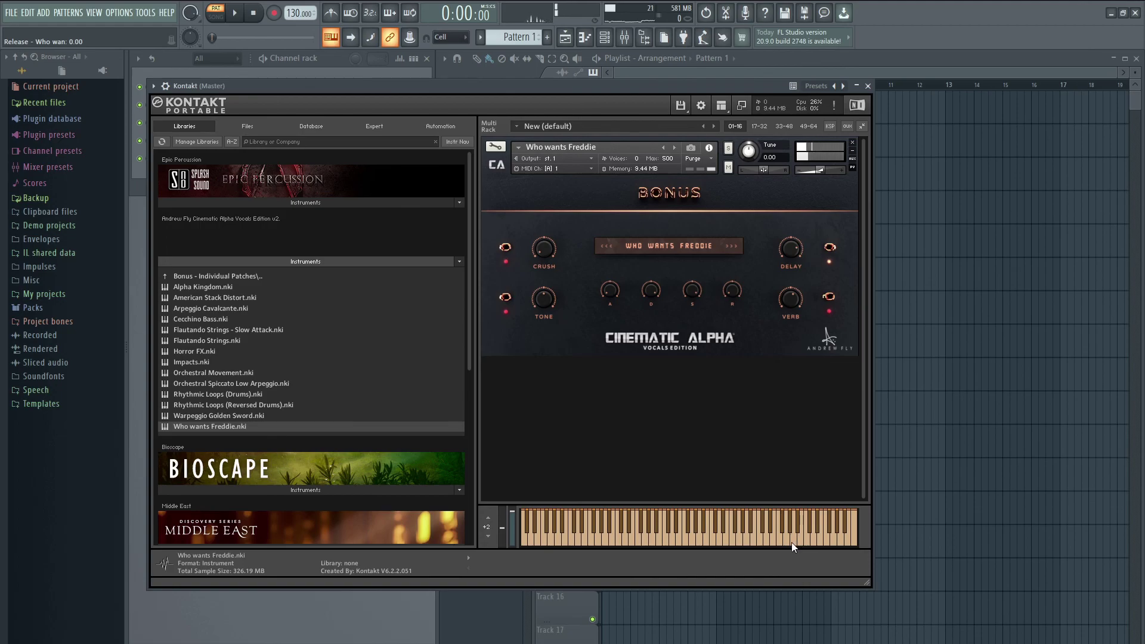
- Return from the bonus individual patches to the Cinematic Alpha Vocals Edition library's main folder
{"action": "left_click", "coordinate": [250, 275]}
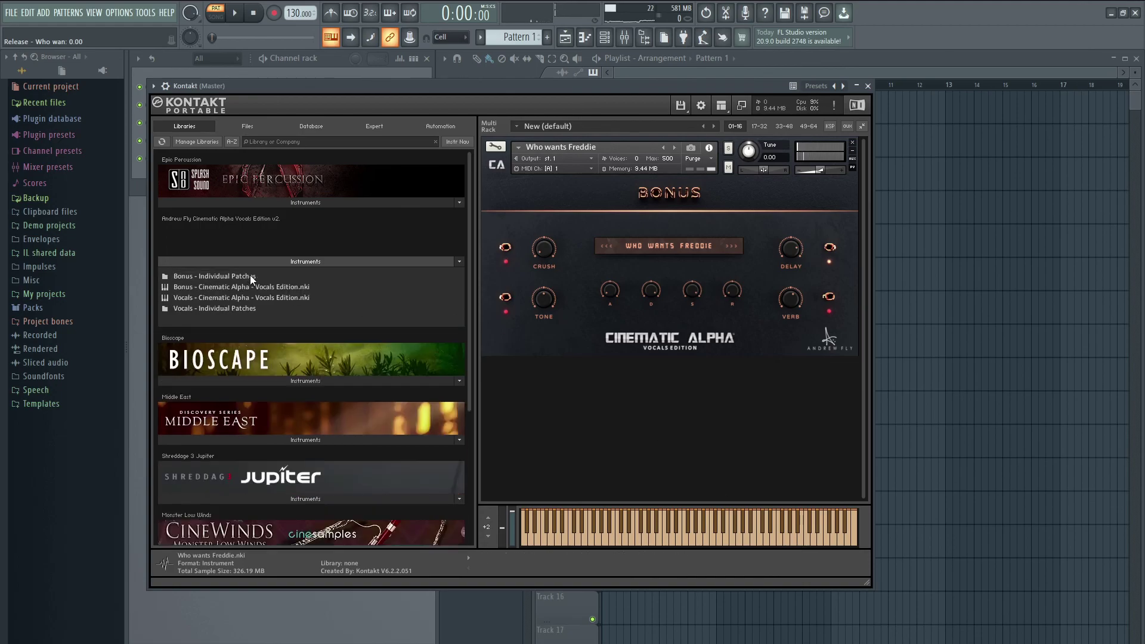